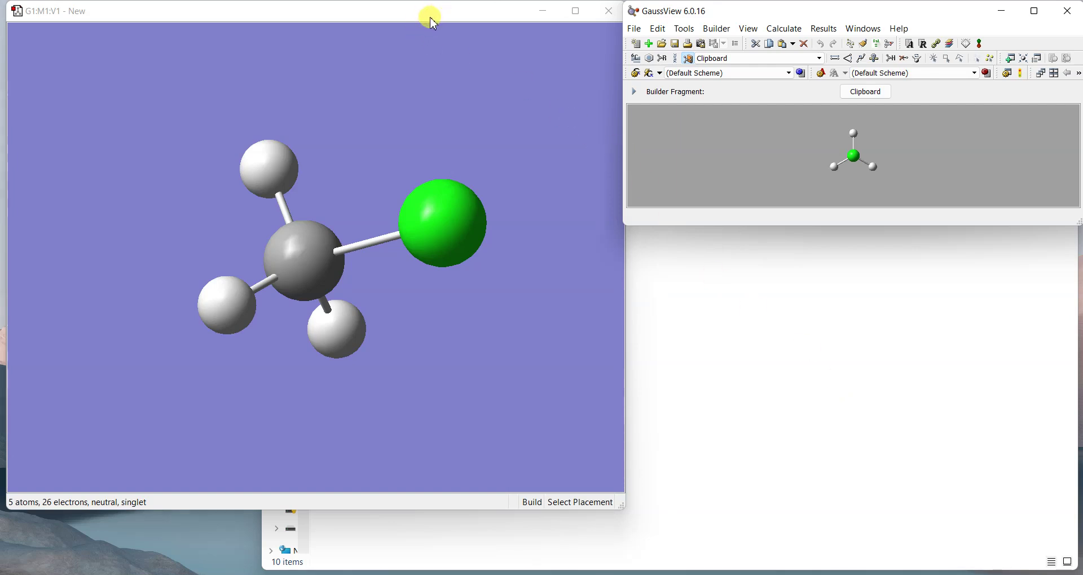
Position the window, then zoom and rotate the CH3Cl model so chlorine sits upper right
drag(435, 23, 431, 25)
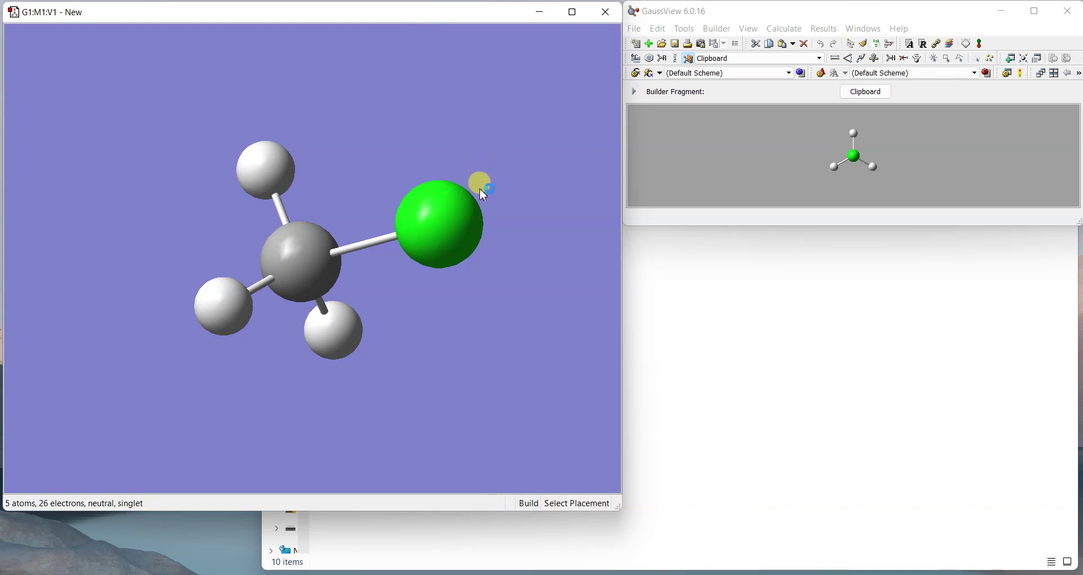
scroll(479, 195, up, 3)
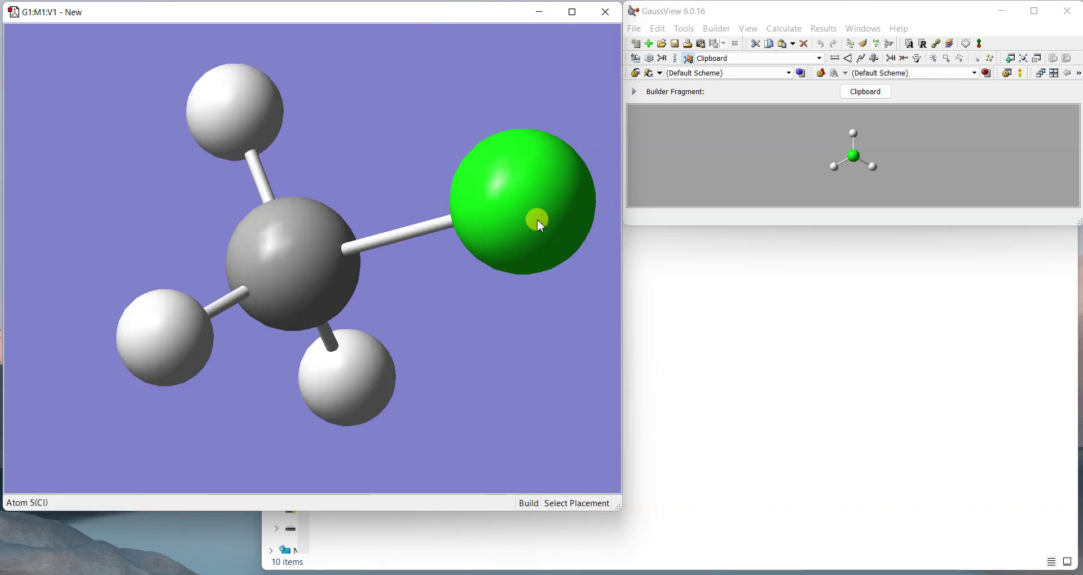
scroll(535, 209, down, 1)
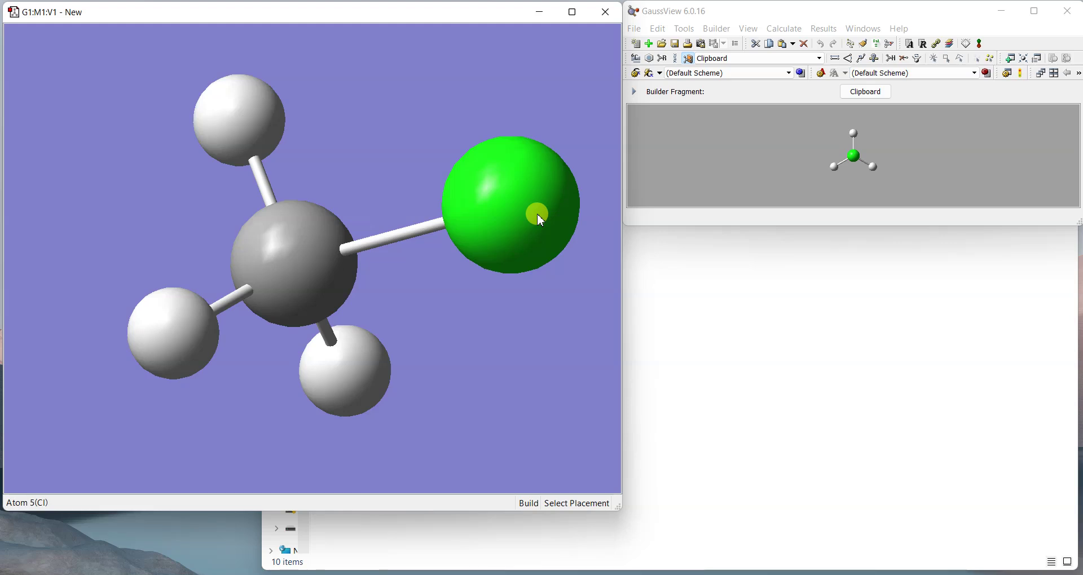
scroll(537, 214, down, 1)
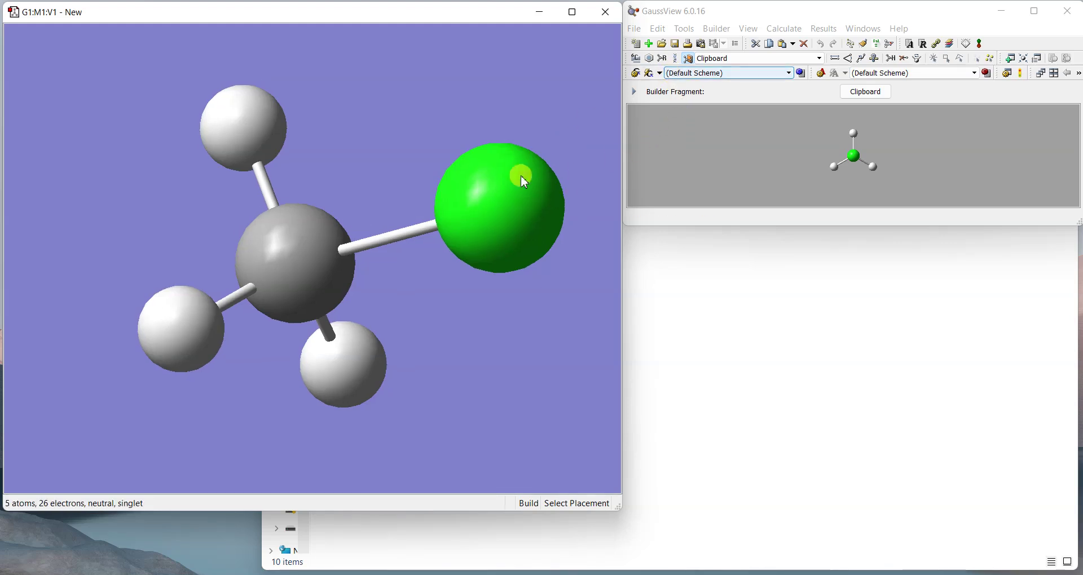
drag(429, 176, 491, 133)
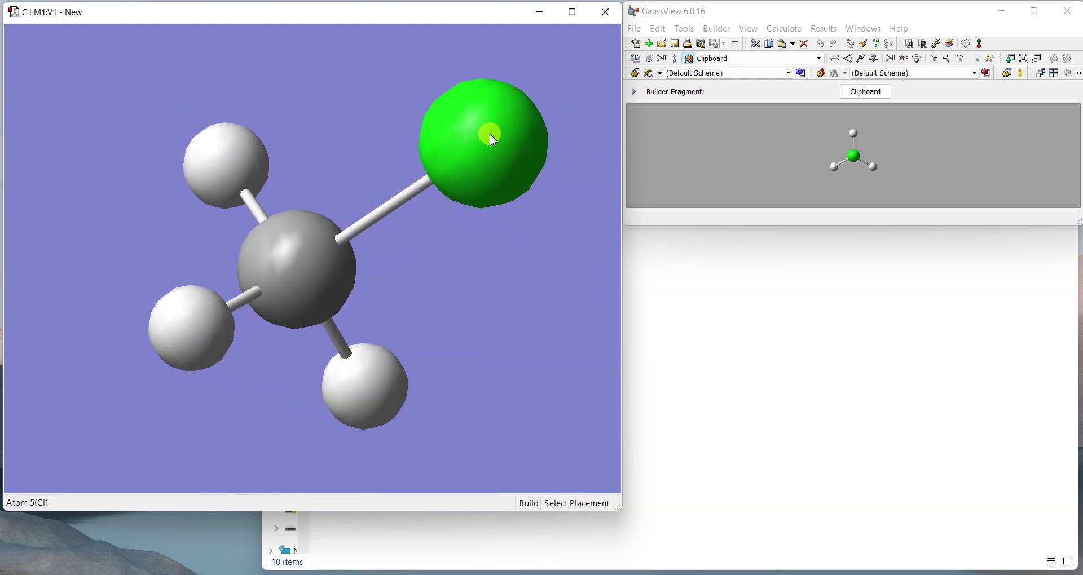
Save the CH3Cl structure as test123.gjf in D:\test
click(674, 44)
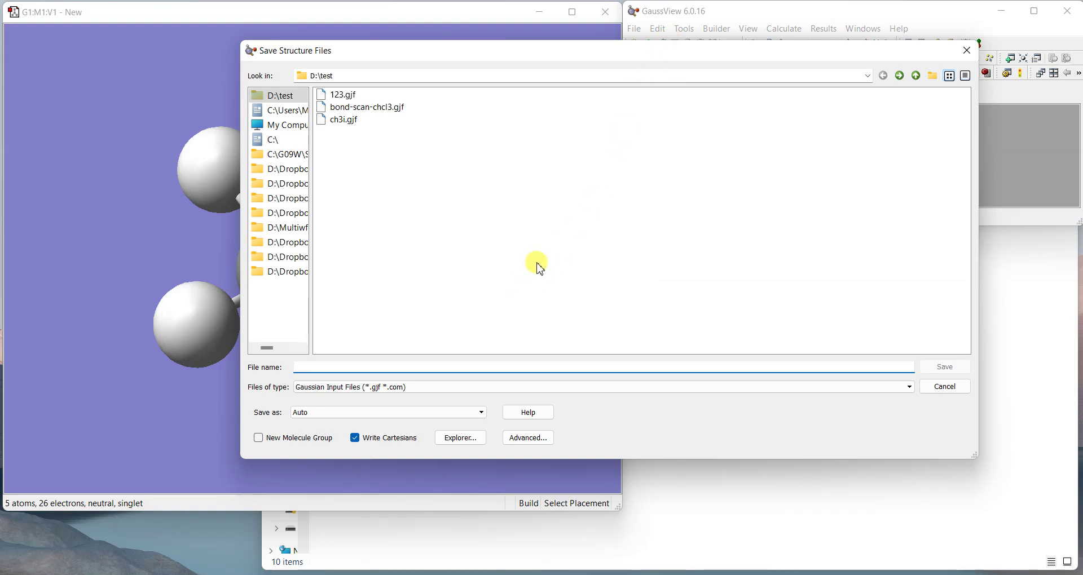
text(test123)
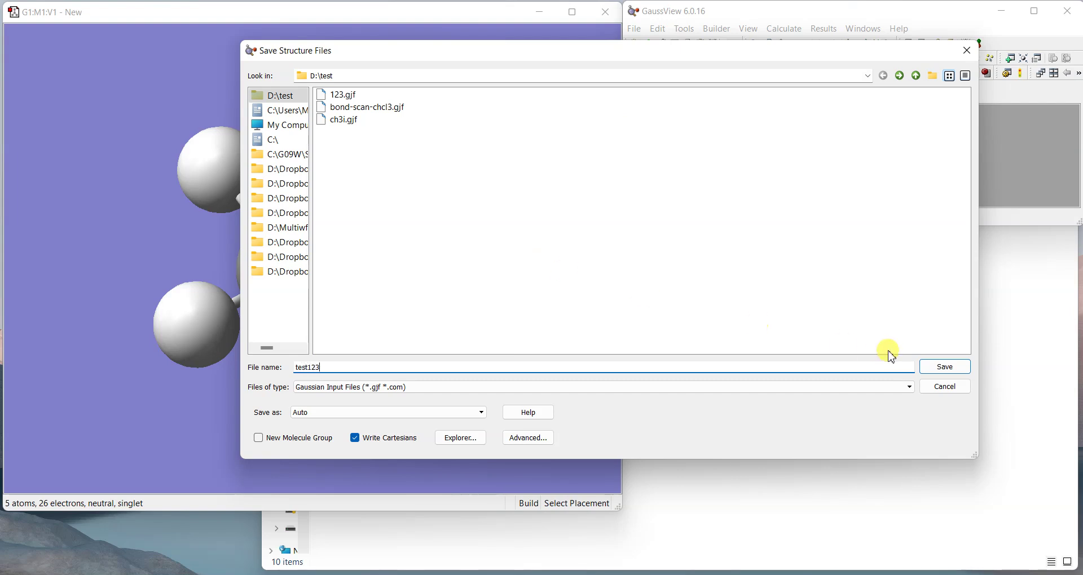
click(940, 370)
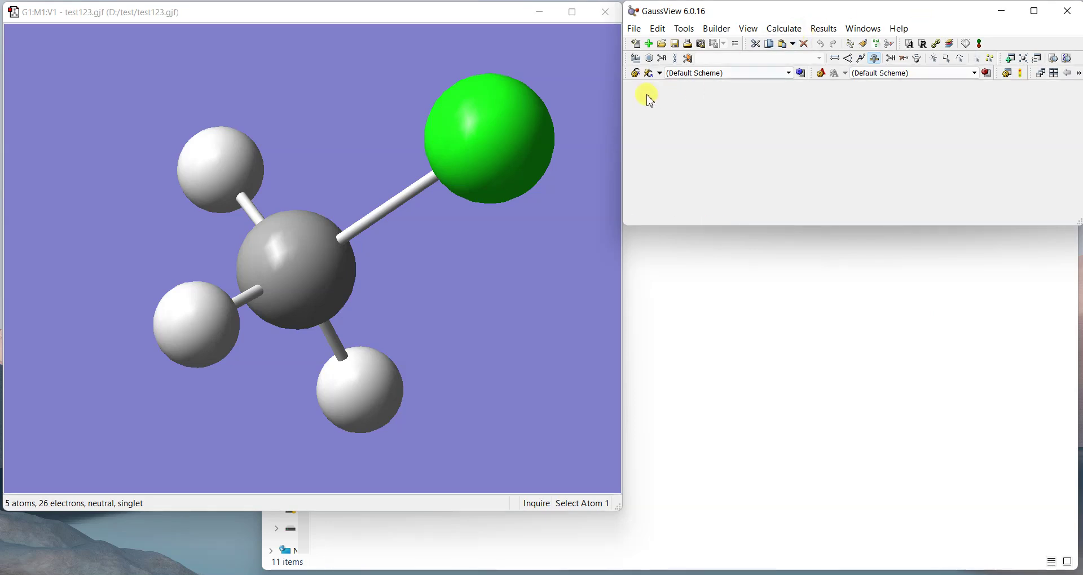
Open test123.gjf from the test folder with Edit with Notepad++
click(676, 264)
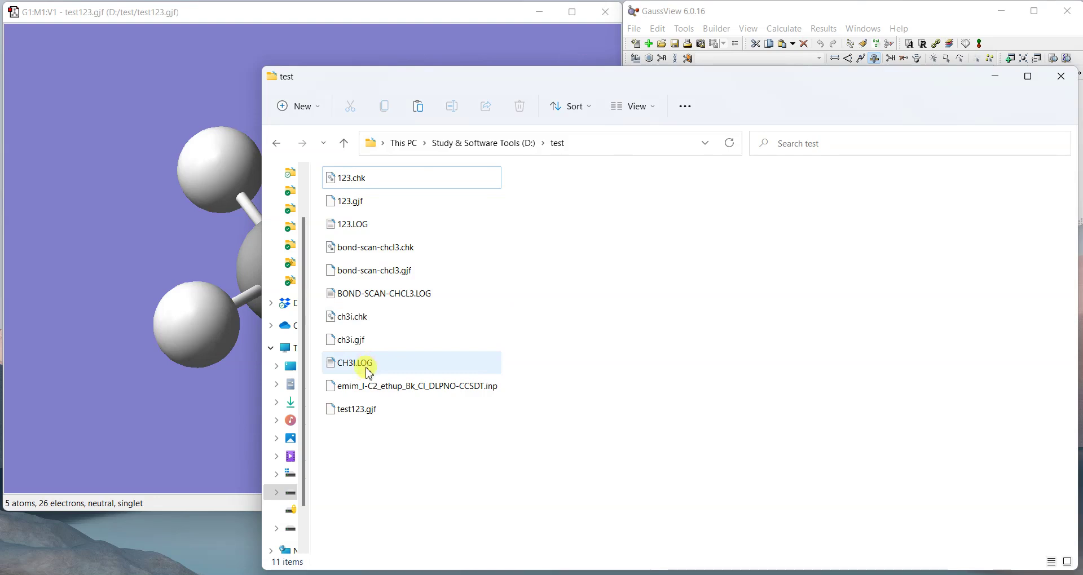
click(354, 411)
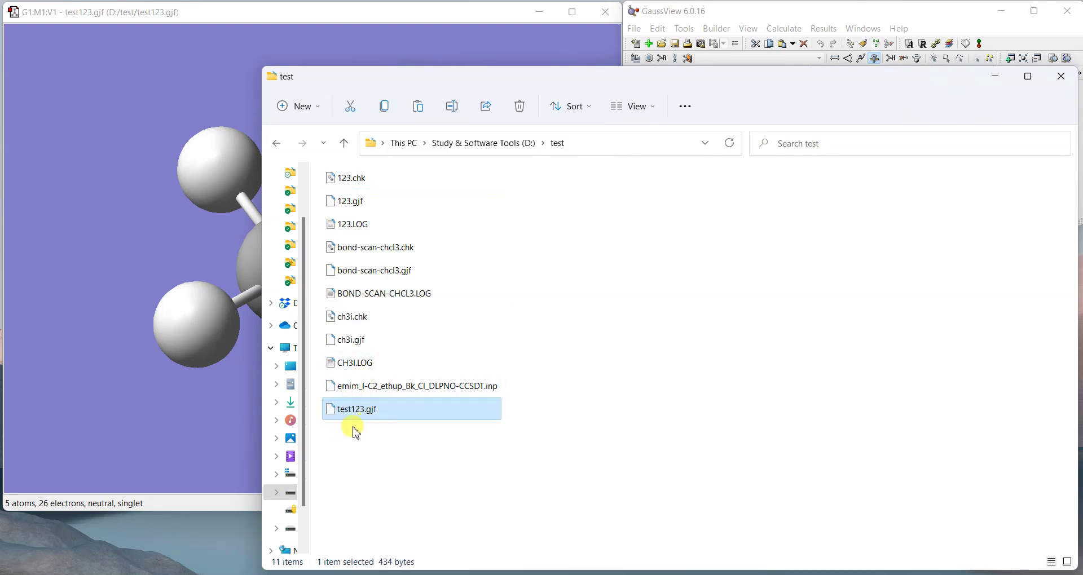
double_click(352, 414)
right_click(351, 414)
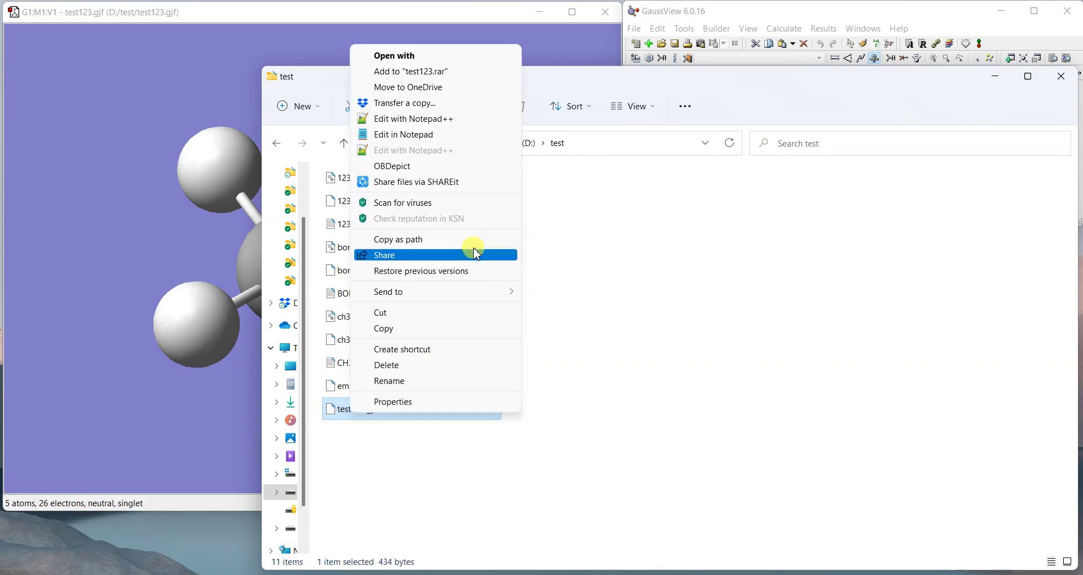
click(432, 120)
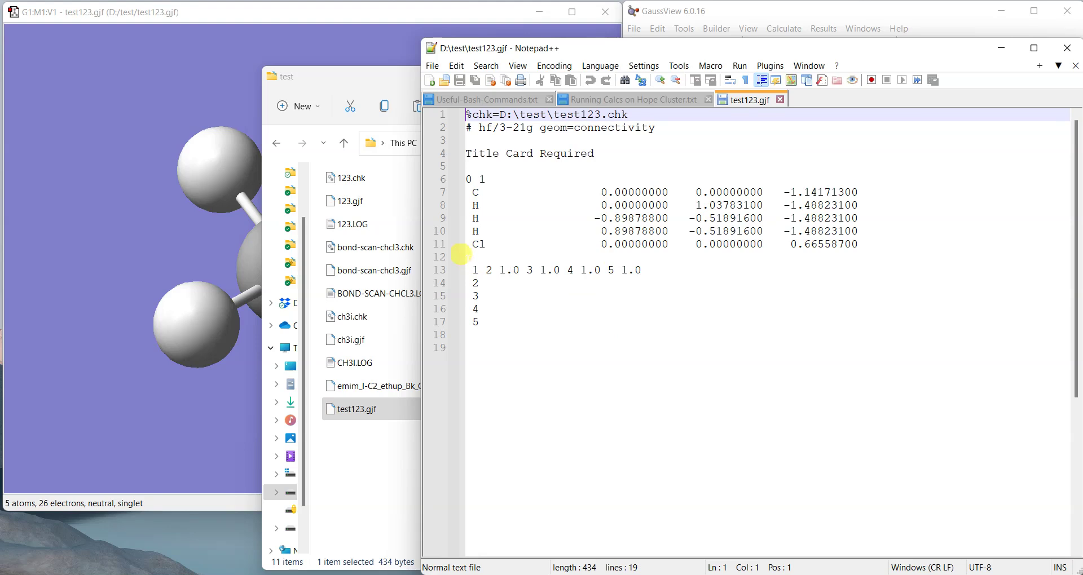
Delete connectivity lines 12–19 and wrap the coordinates as '* xyz 0 1' … '*'
drag(468, 254, 616, 358)
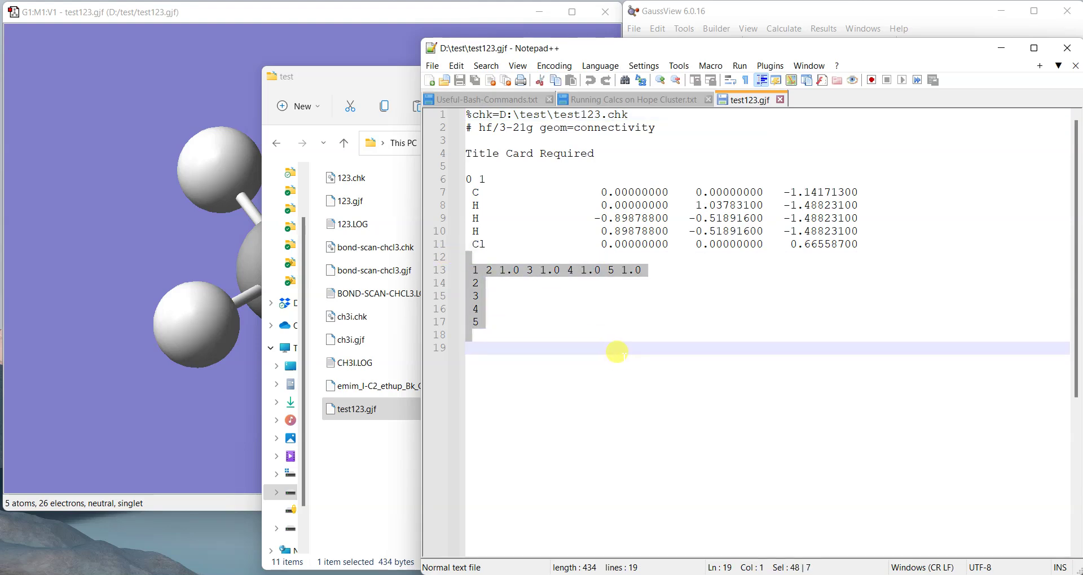
key(Delete)
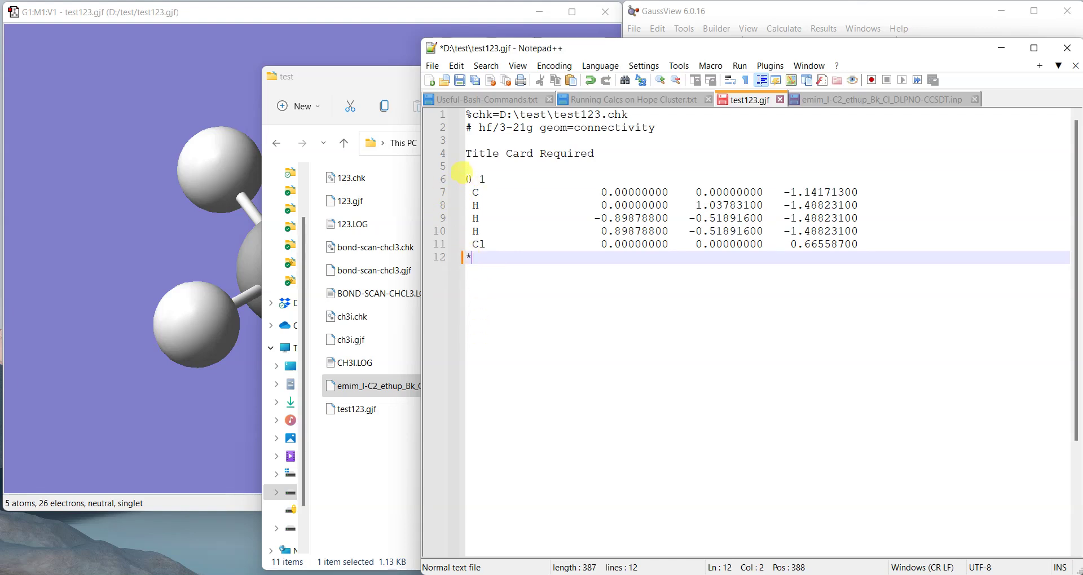
click(463, 177)
text(* xyz)
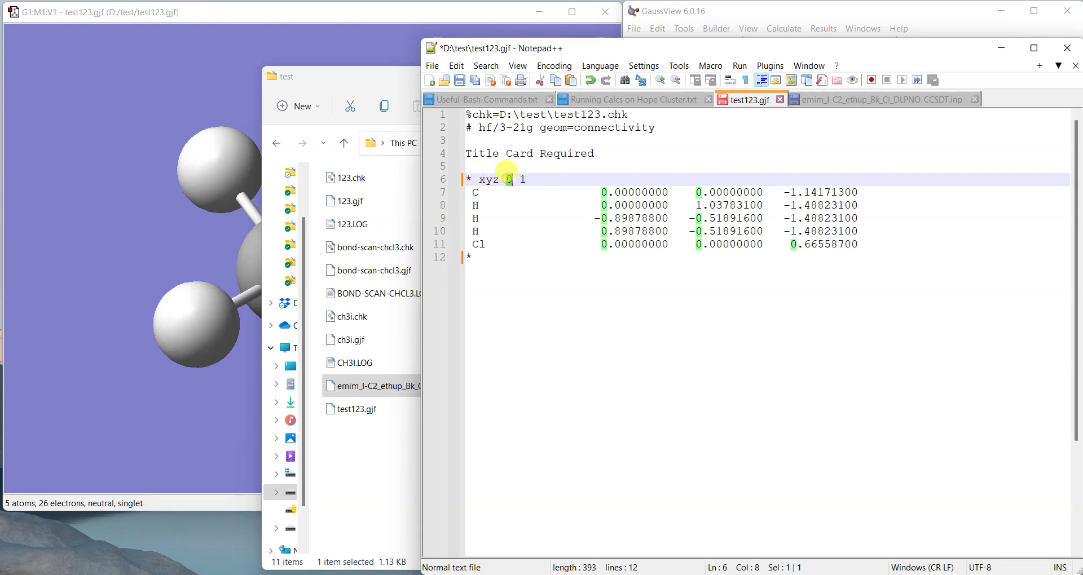
double_click(523, 180)
click(456, 259)
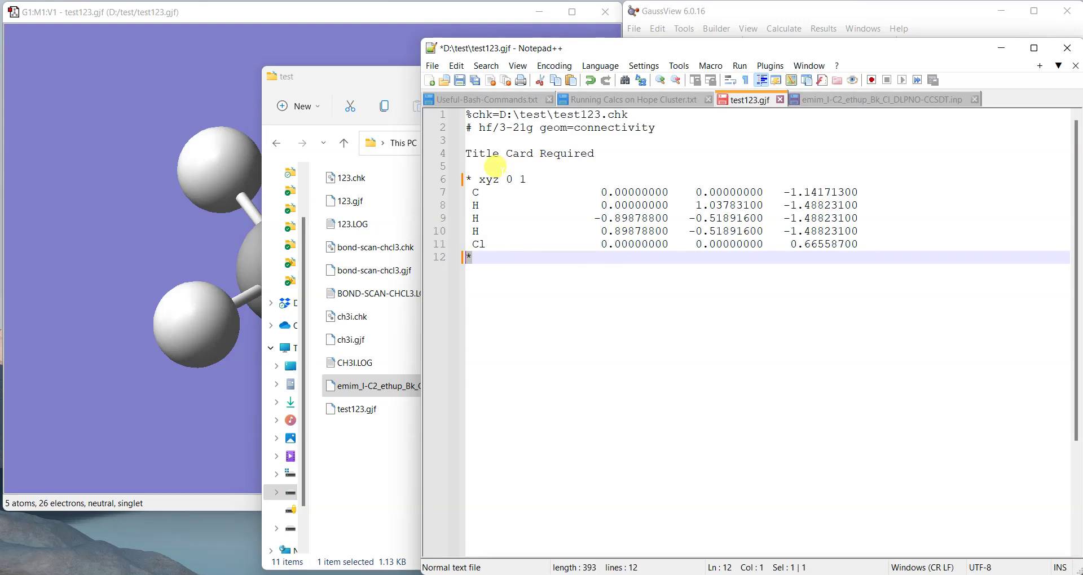
drag(465, 113, 598, 154)
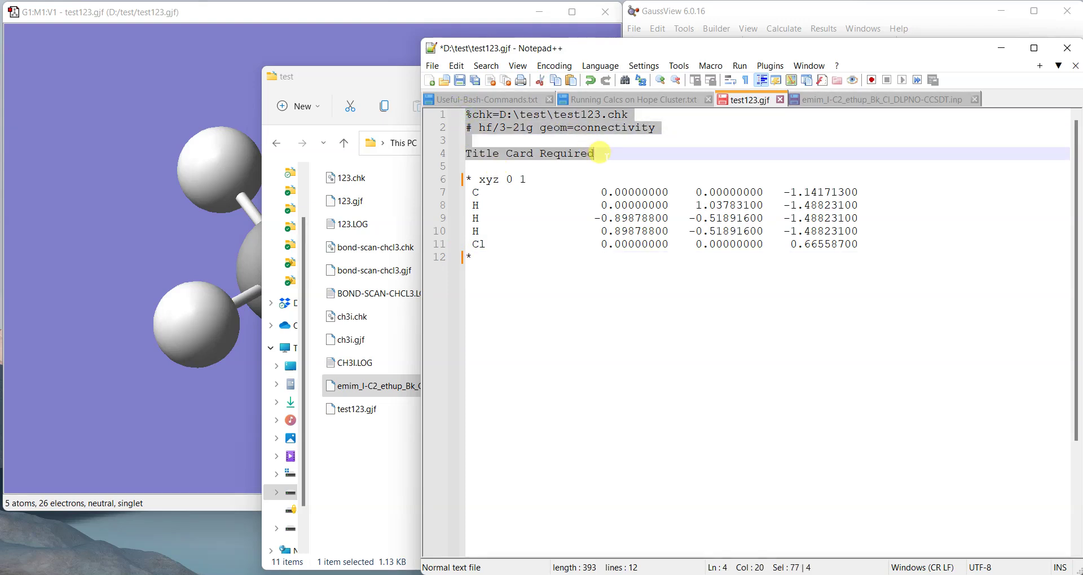
Paste %MaxCore 8000, %pal nprocs 16 end and '# Optimization of CHCl3' over lines 1–4
text(%MaxCore 8000 %pal nprocs 16 end # Optimization of CHCl3)
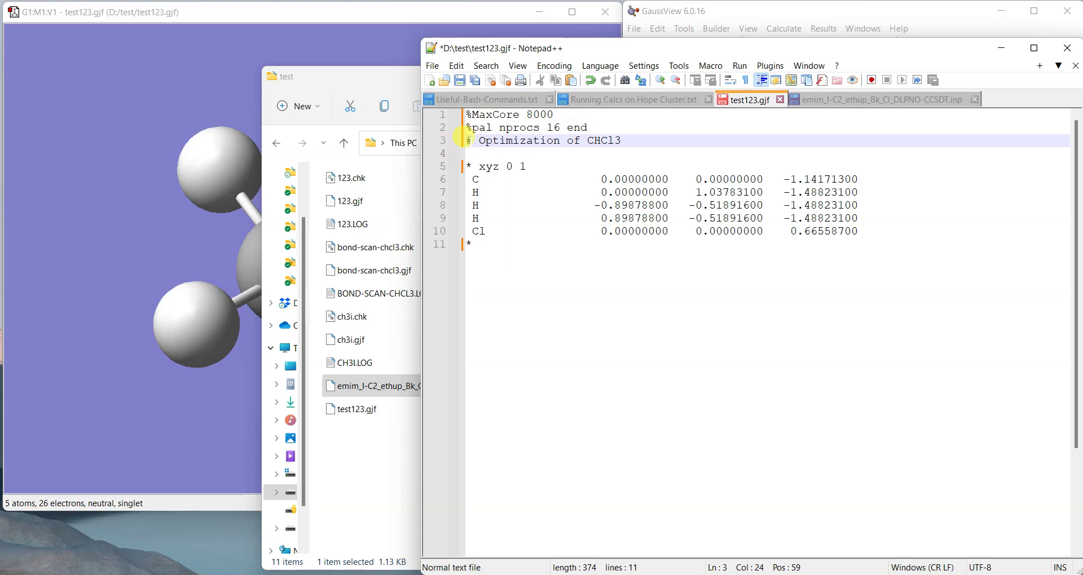
drag(463, 140, 479, 141)
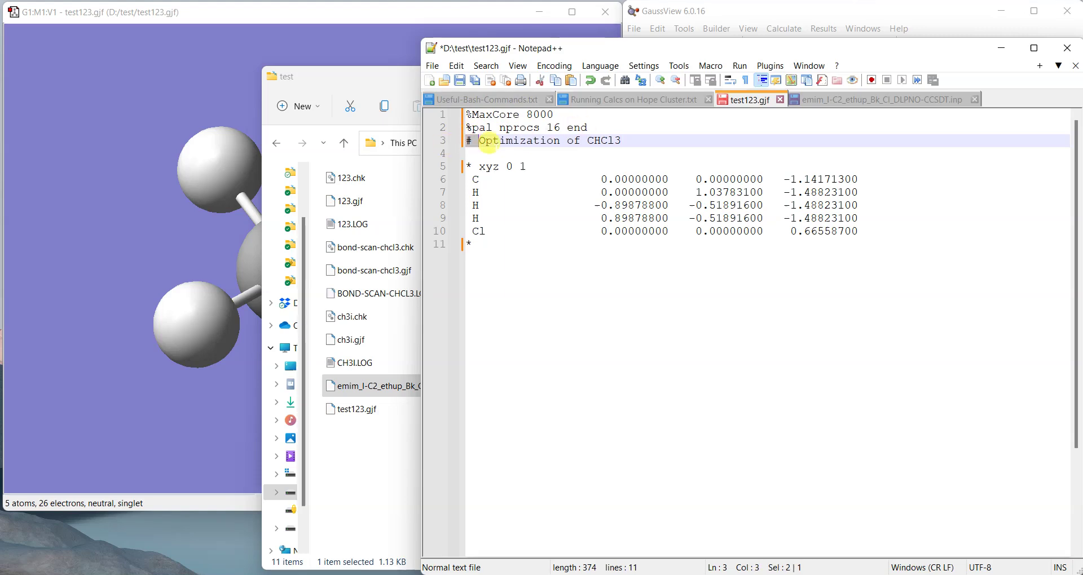
click(623, 140)
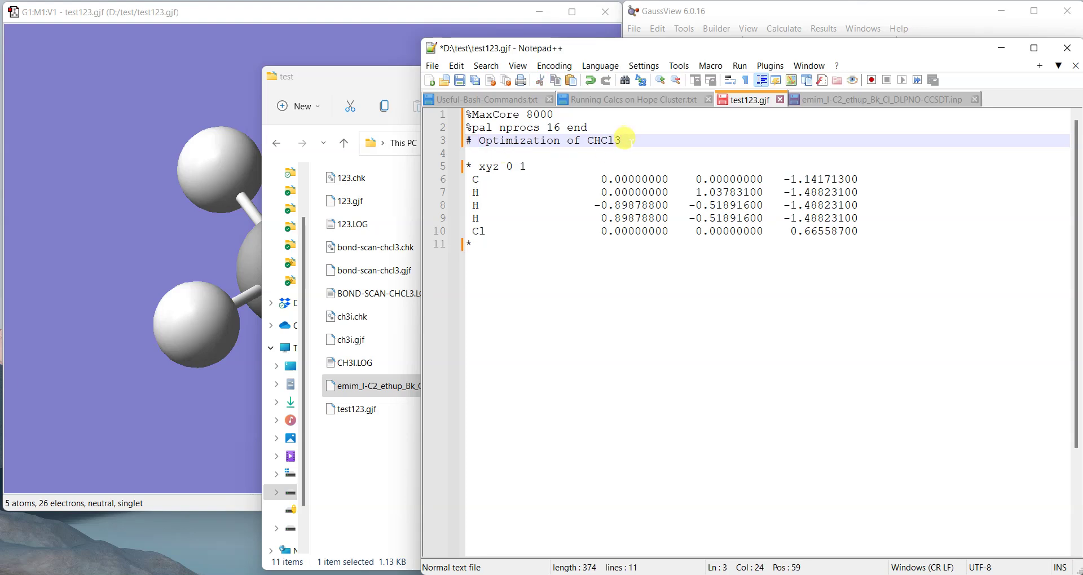
key(Return)
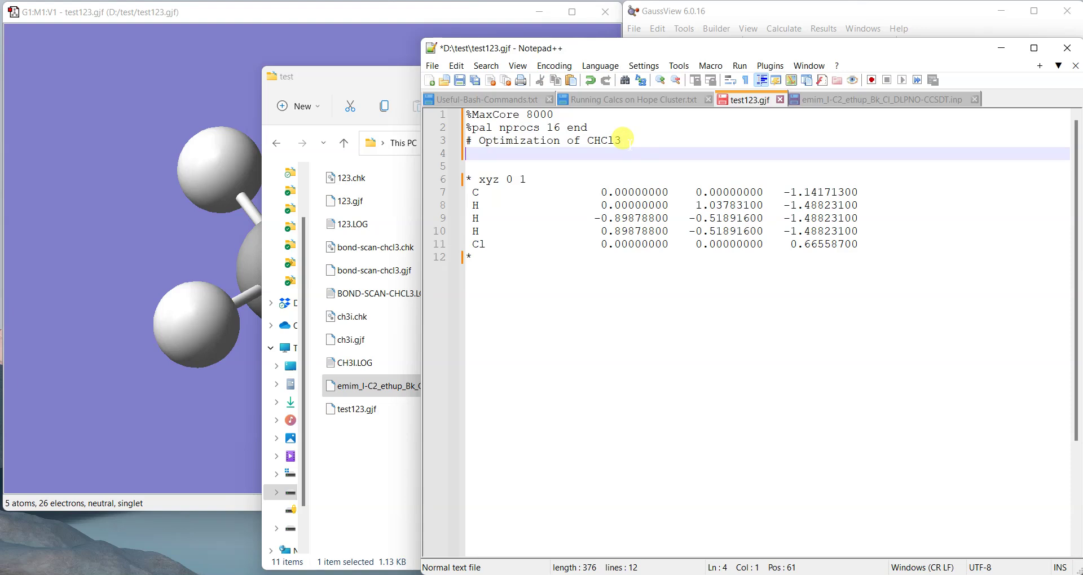
Write the keyword line '! PBE0 D3 opt NoAutoStart TisghtSCF'
text(!)
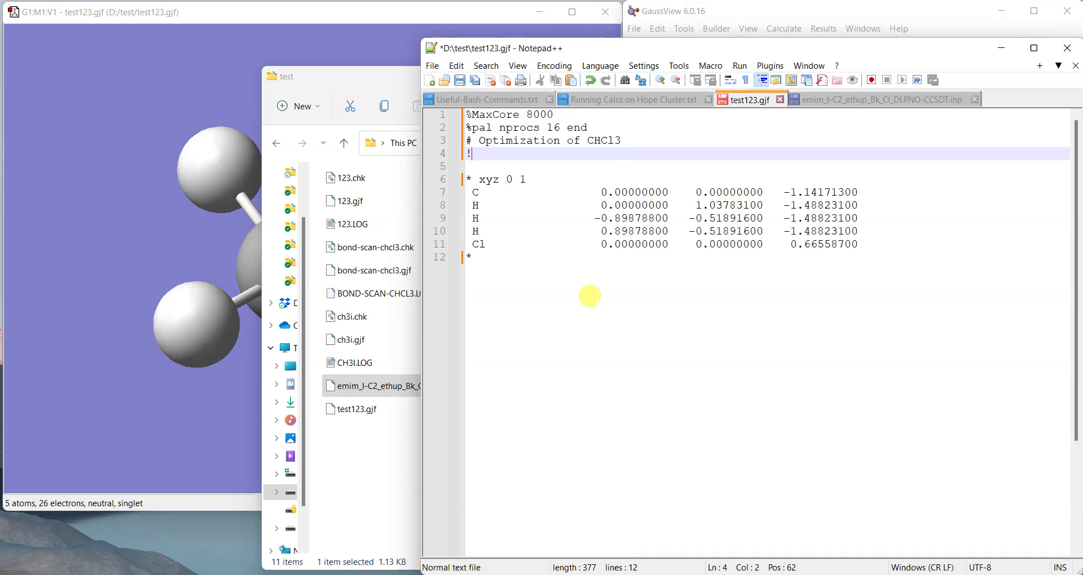
text(P)
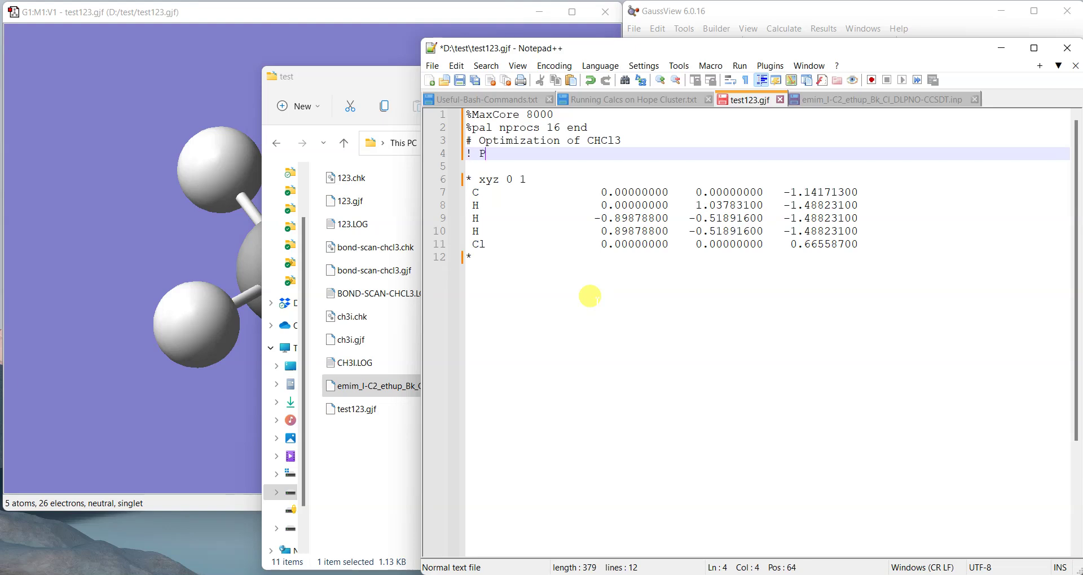
text(BE0 D3)
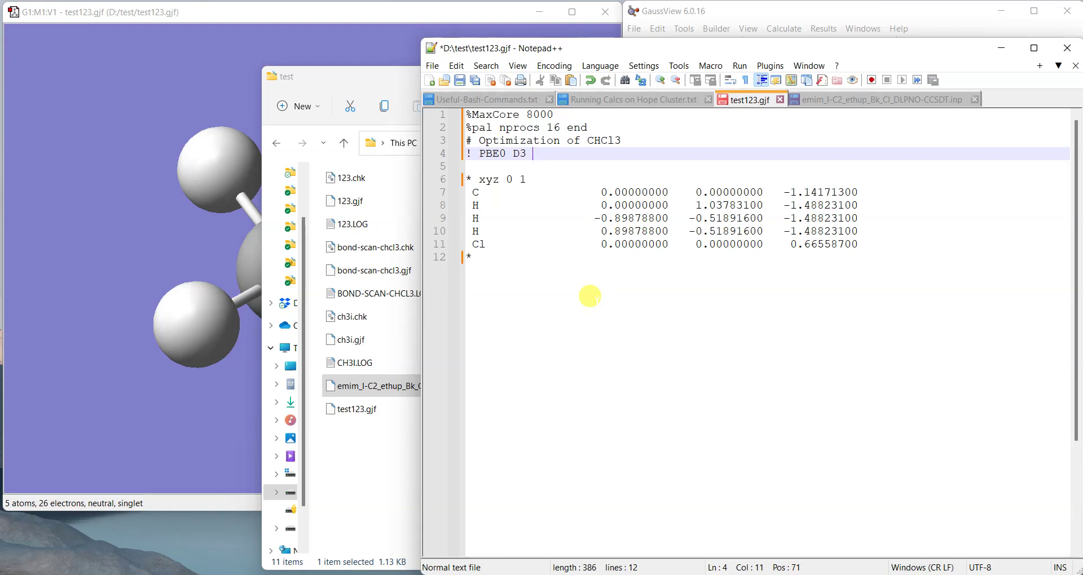
text(opt)
text(NoAutoStart)
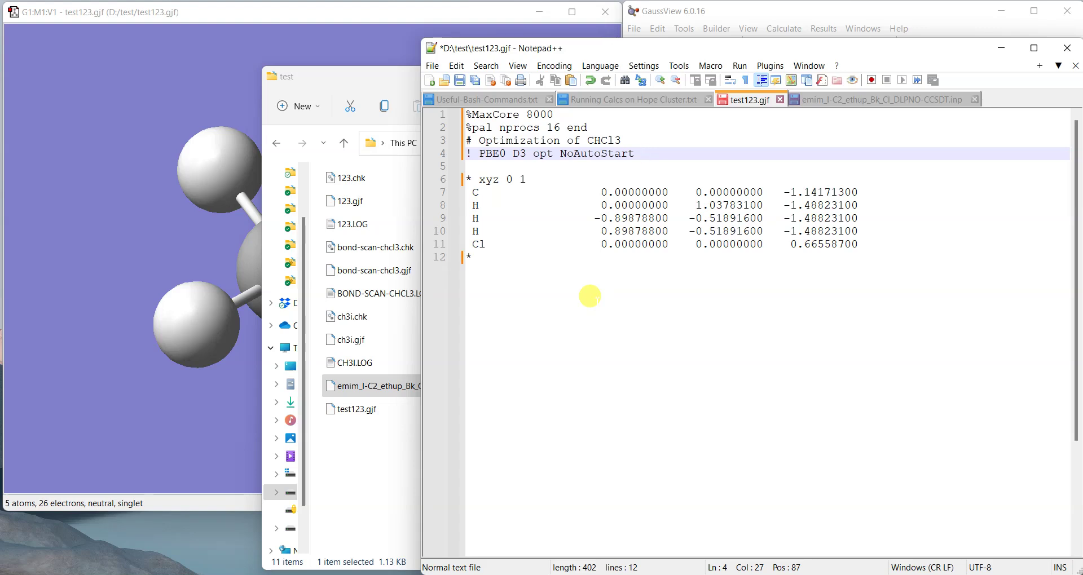
text(Tisght)
key(BackSpace)
text(SCF)
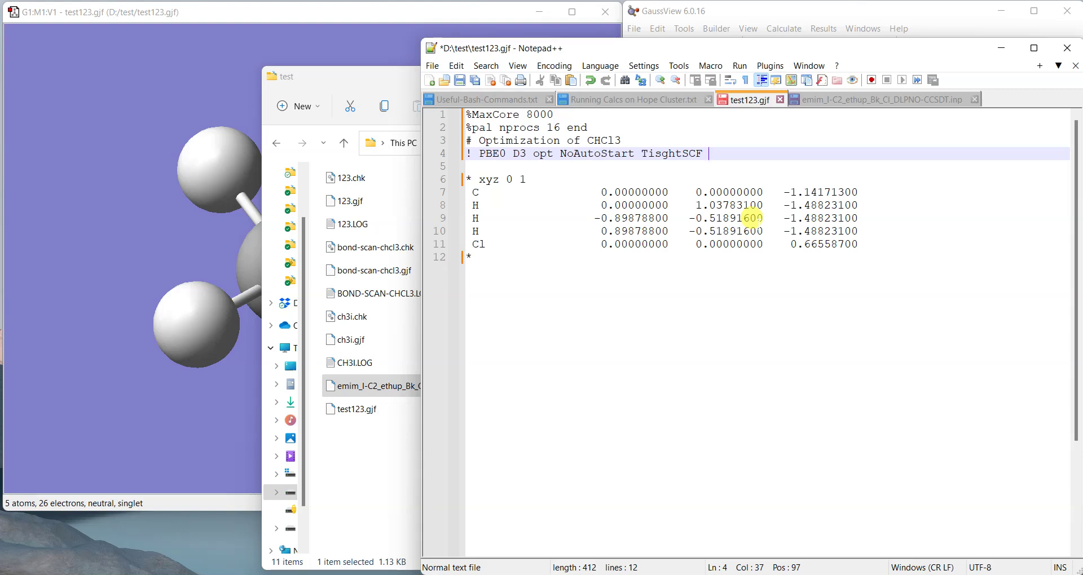
Append aug-cc-pVTZ, RIJCOSX and aug-cc-pVTZ/C to the keyword line
text(aug-cc-pVTZ)
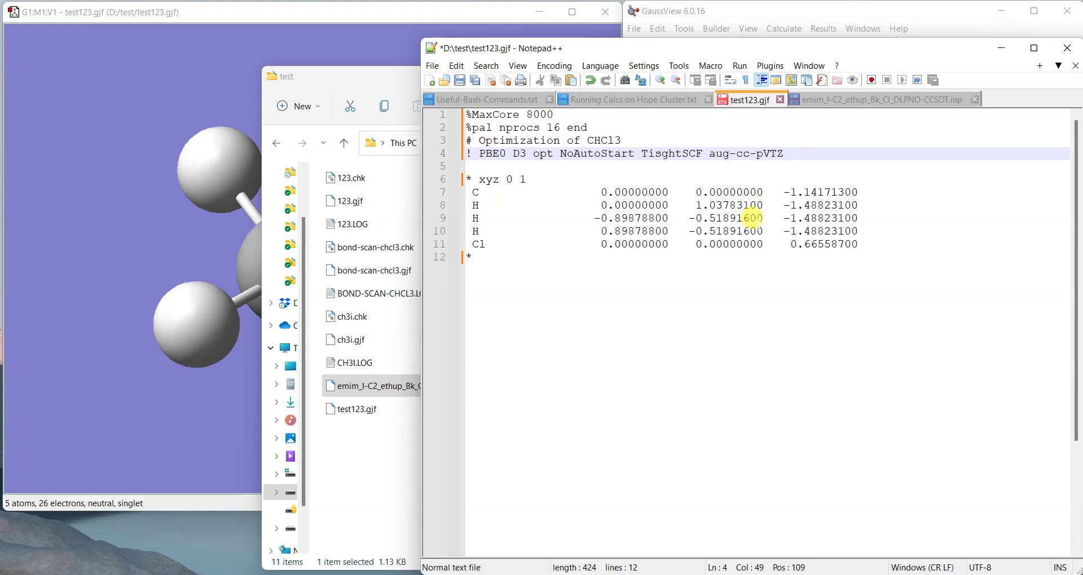
text(RI)
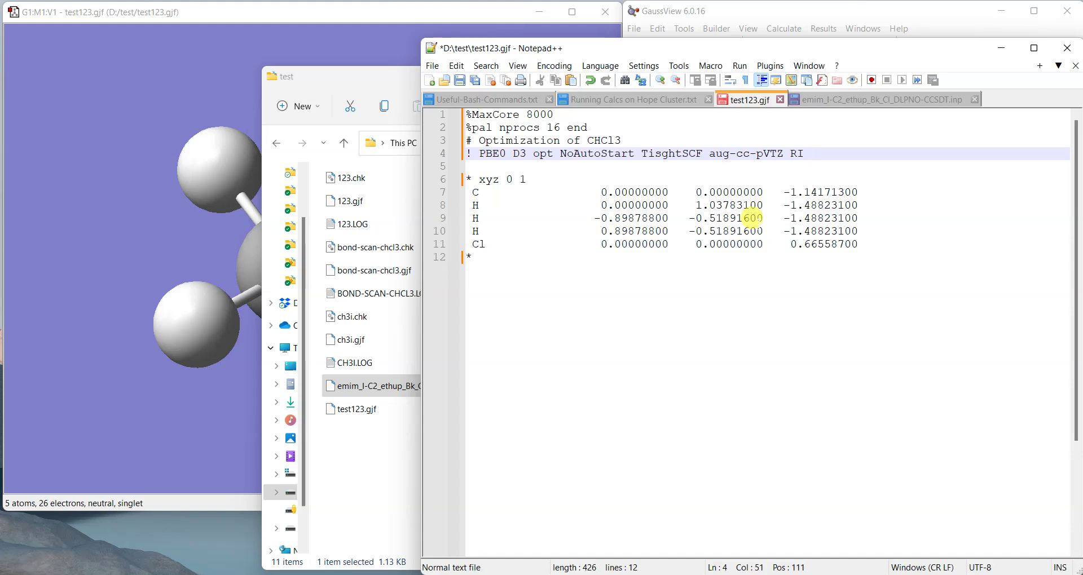
text(JCOSX)
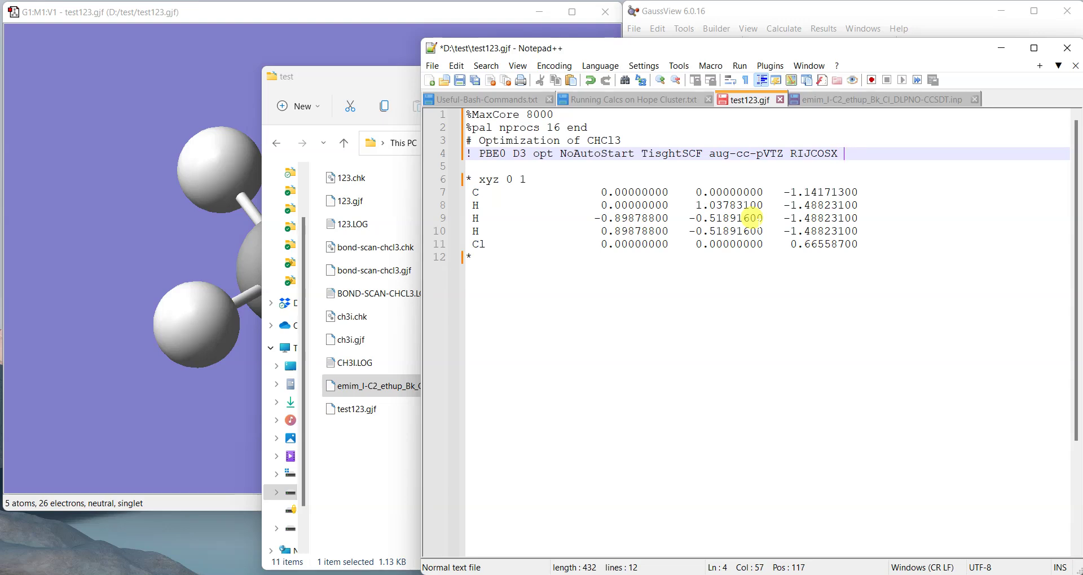
text(aug-cc-pVTZ)
text(/C)
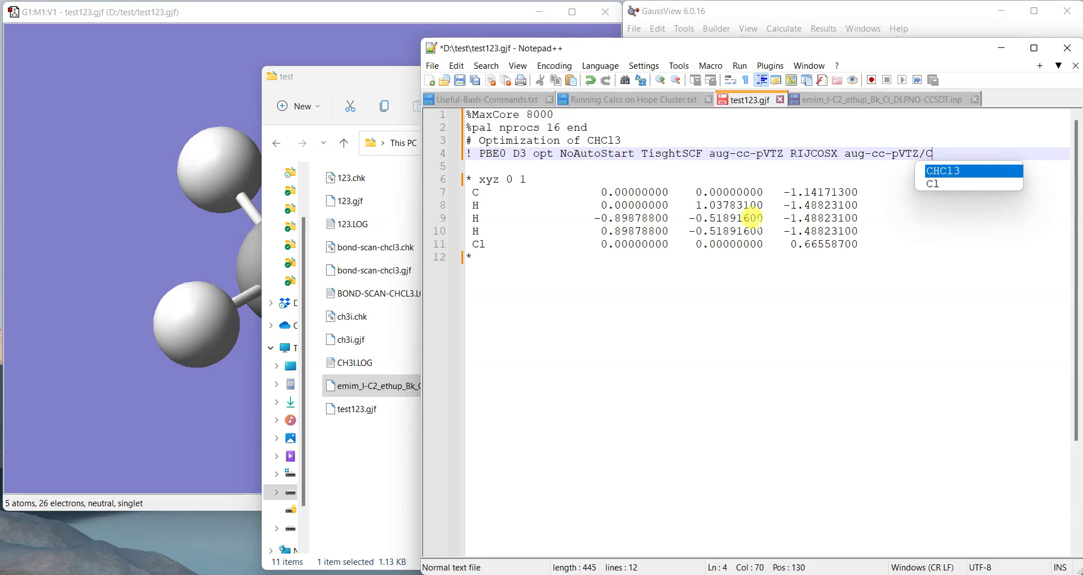
click(808, 231)
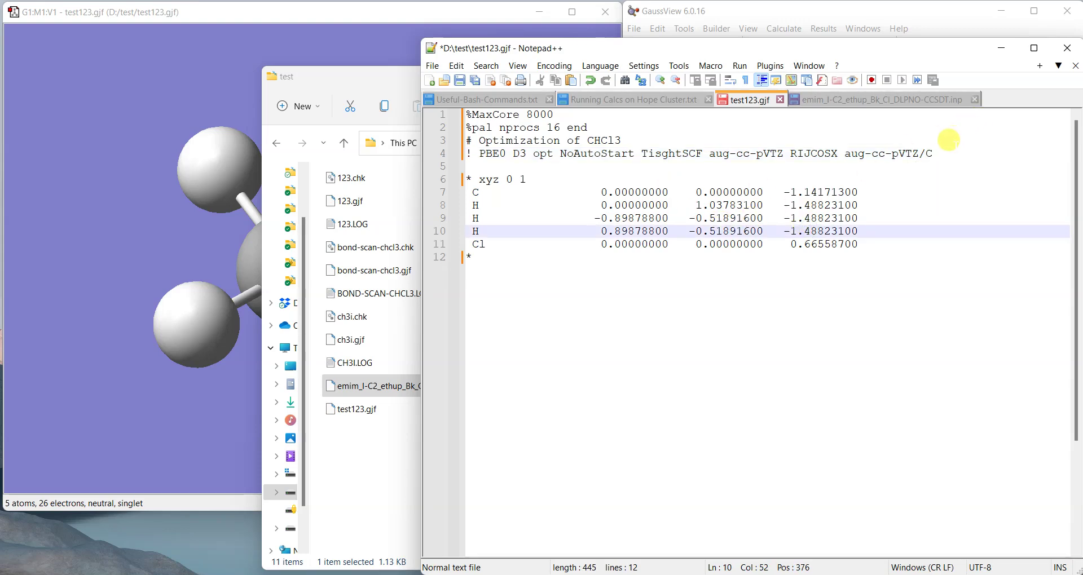
Replace the auxiliary basis aug-cc-pVTZ/C with AutoAux
drag(934, 154, 845, 148)
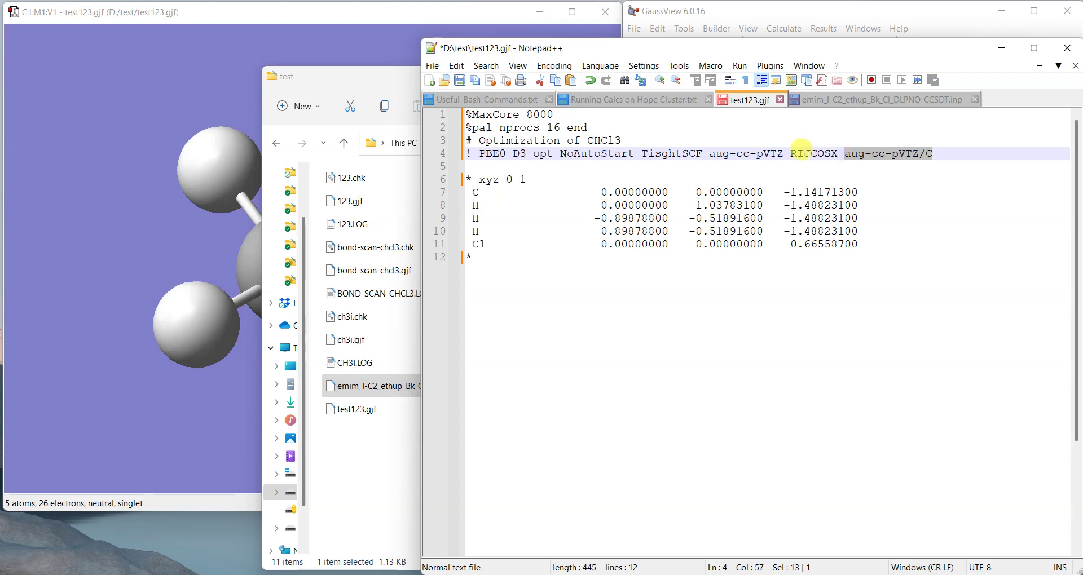
double_click(797, 154)
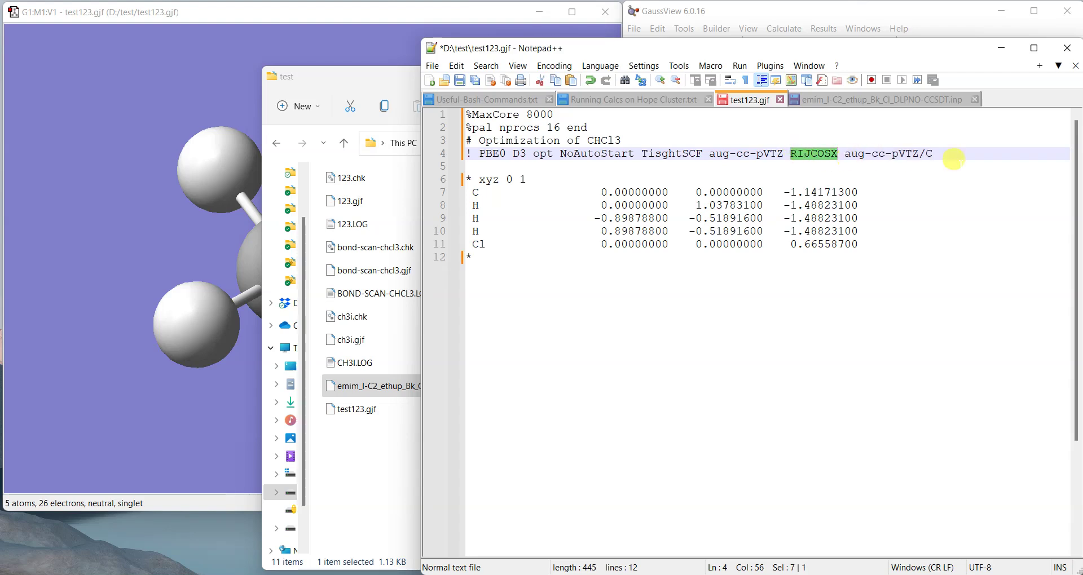
click(959, 151)
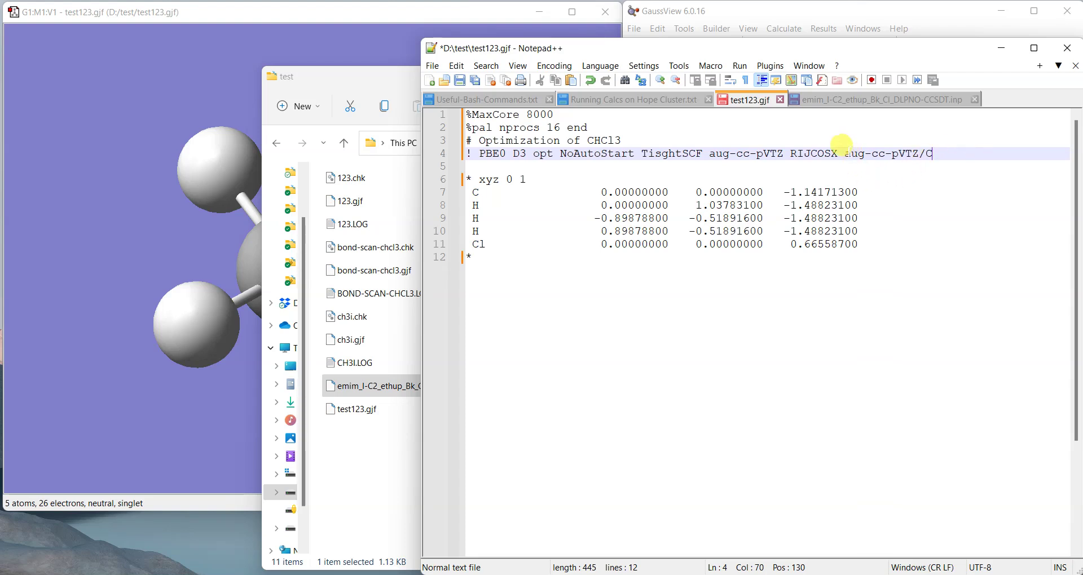
drag(844, 151, 936, 150)
key(ctrl+c)
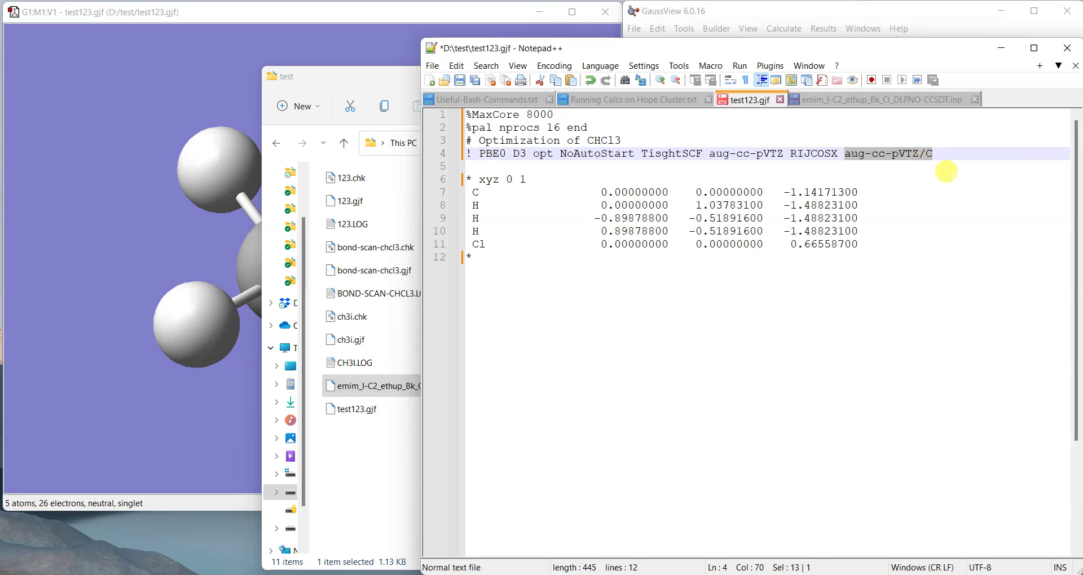
text(Auto)
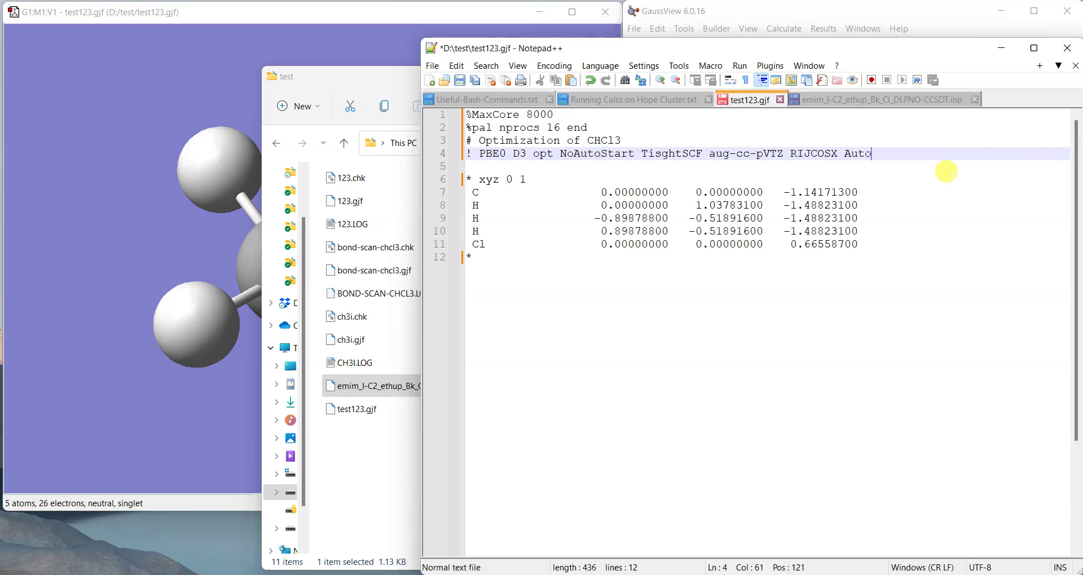
text(Aux)
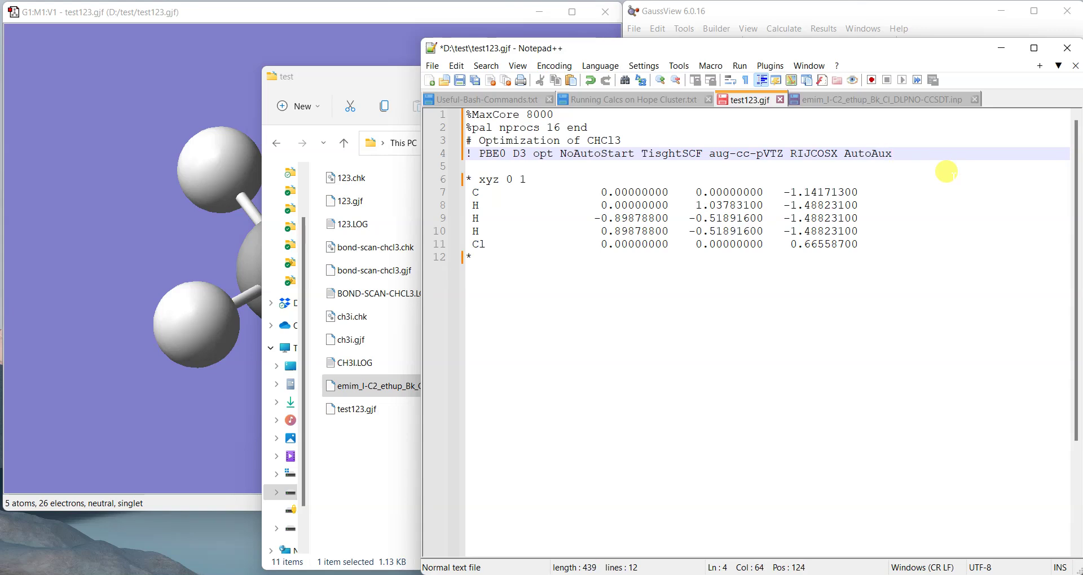
Restore aug-cc-pVTZ/C as the auxiliary basis and save test123.gjf
key(BackSpace)
key(BackSpace)
key(BackSpace)
key(BackSpace)
key(BackSpace)
key(BackSpace)
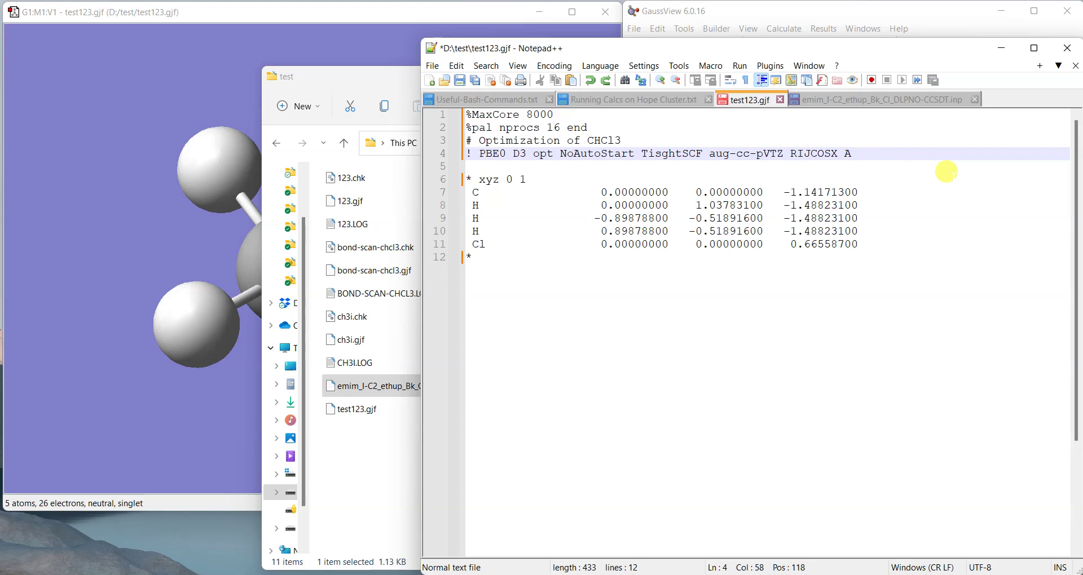
key(BackSpace)
key(ctrl+v)
key(ctrl+s)
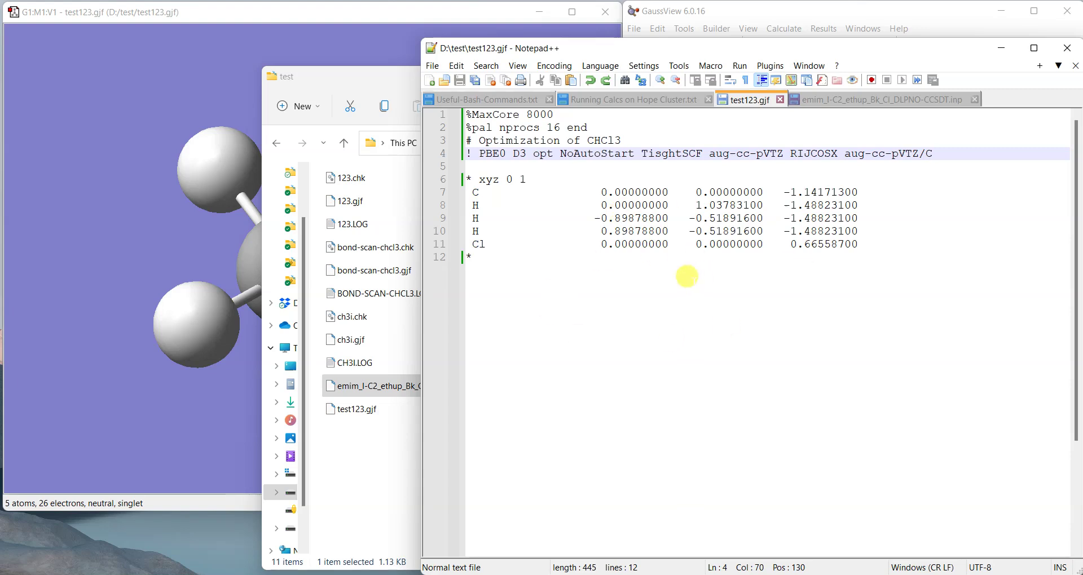
click(756, 387)
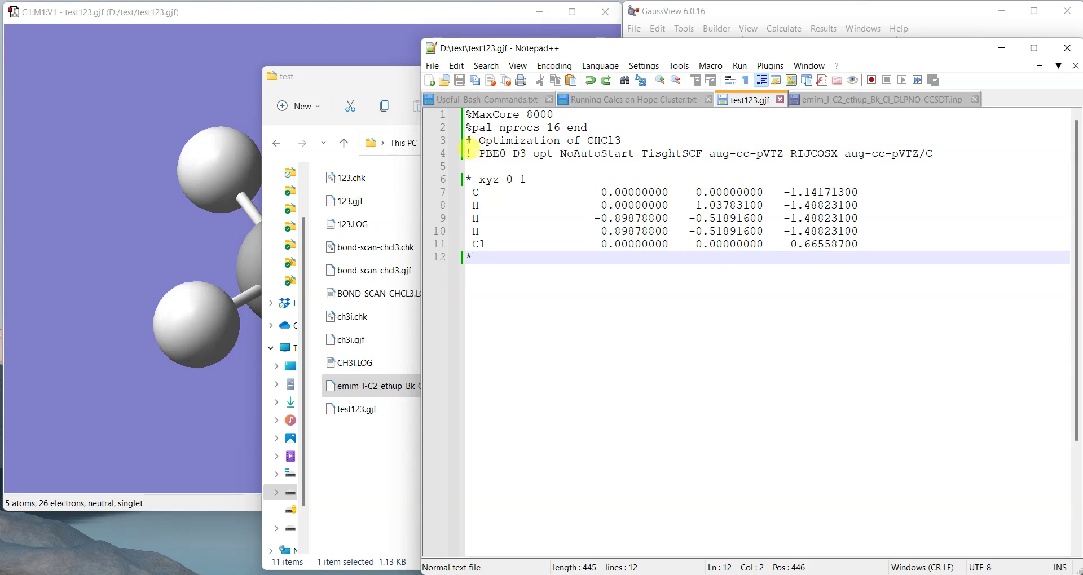
drag(443, 153, 959, 153)
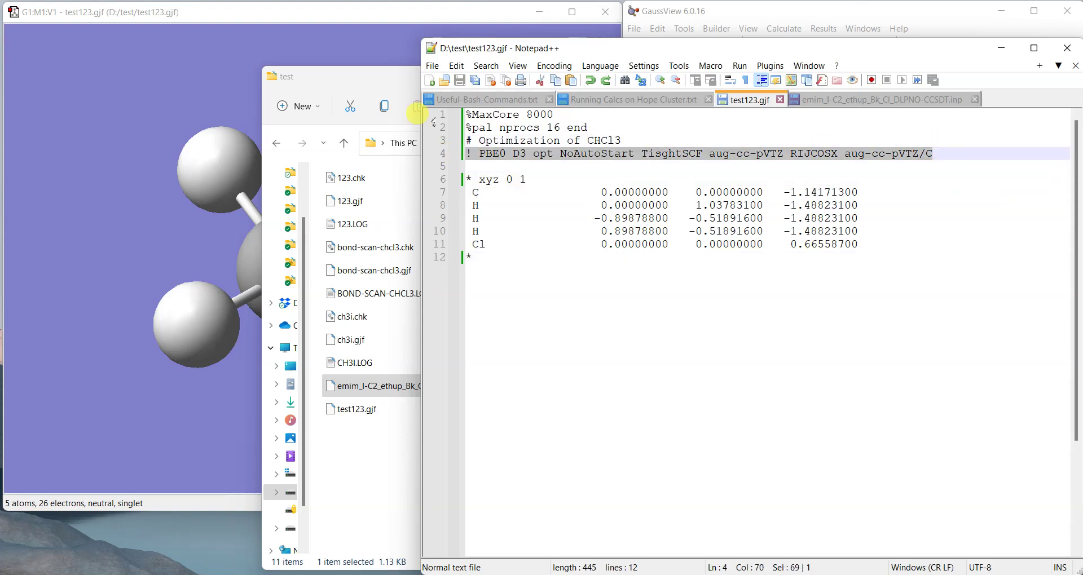
click(492, 284)
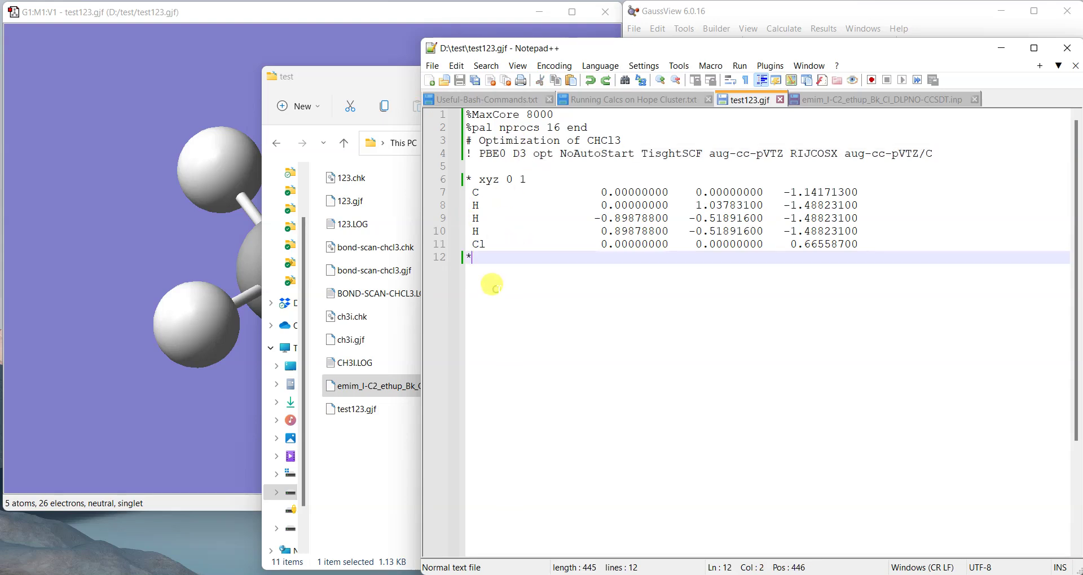
click(781, 100)
Close the emim CCSDT file without saving and minimise Notepad++
click(902, 100)
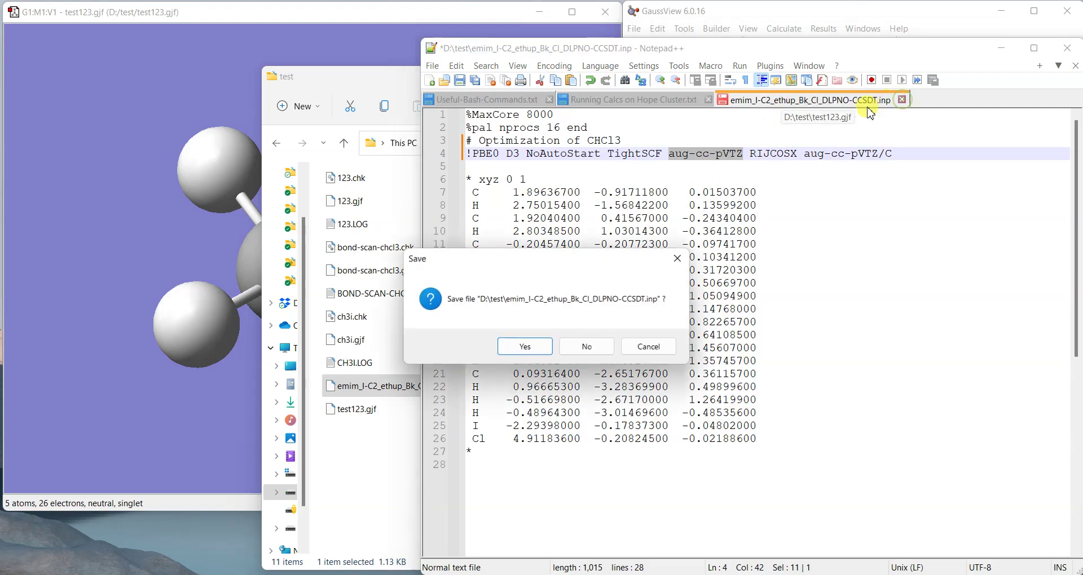
click(586, 346)
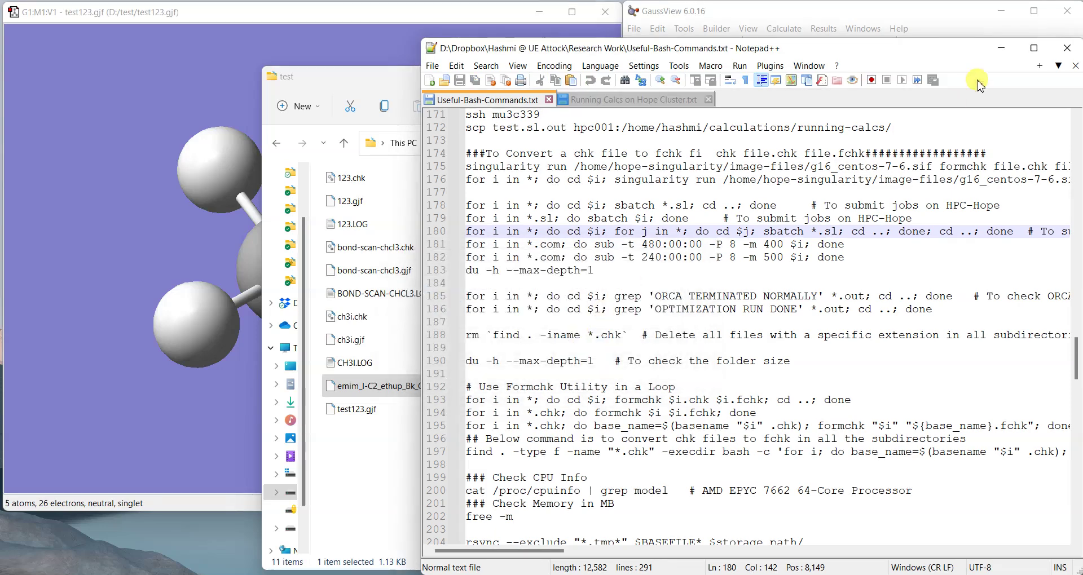
click(1003, 55)
Rename test123.gjf to test123.inp, accepting the extension change
click(355, 411)
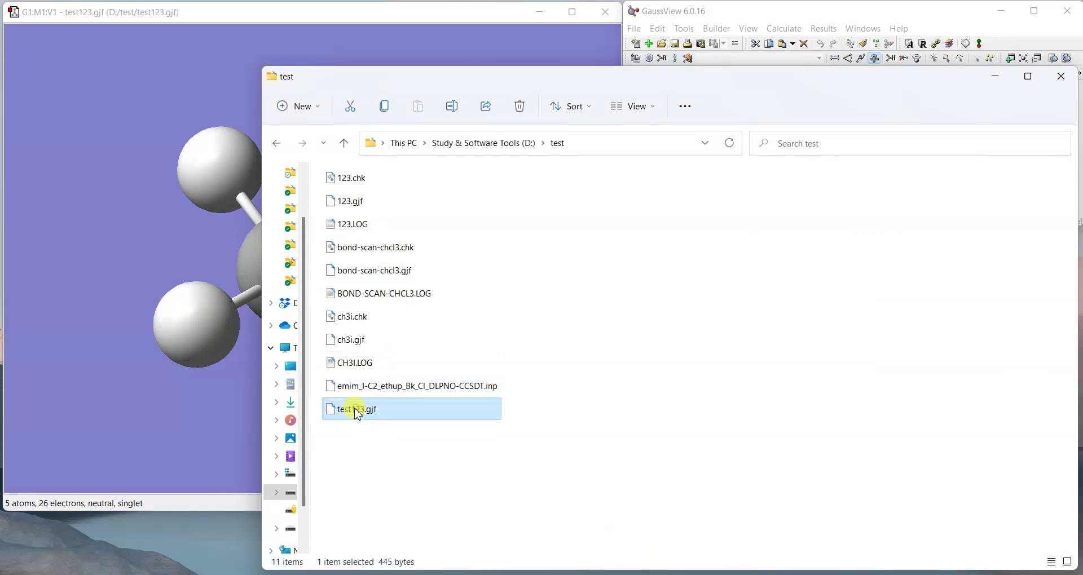
click(355, 410)
click(367, 410)
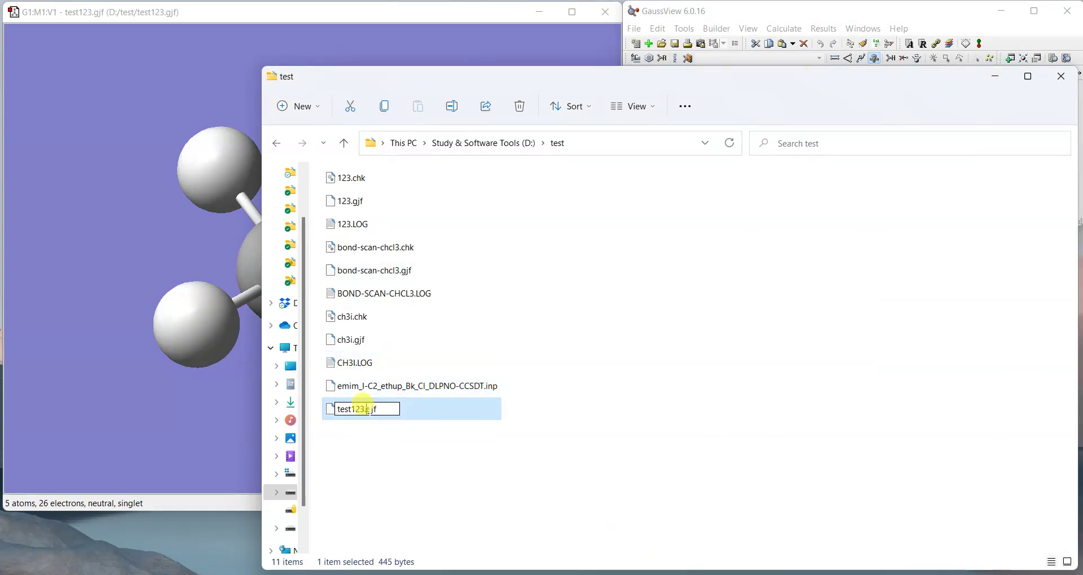
drag(367, 410, 411, 410)
text(.inp)
key(Return)
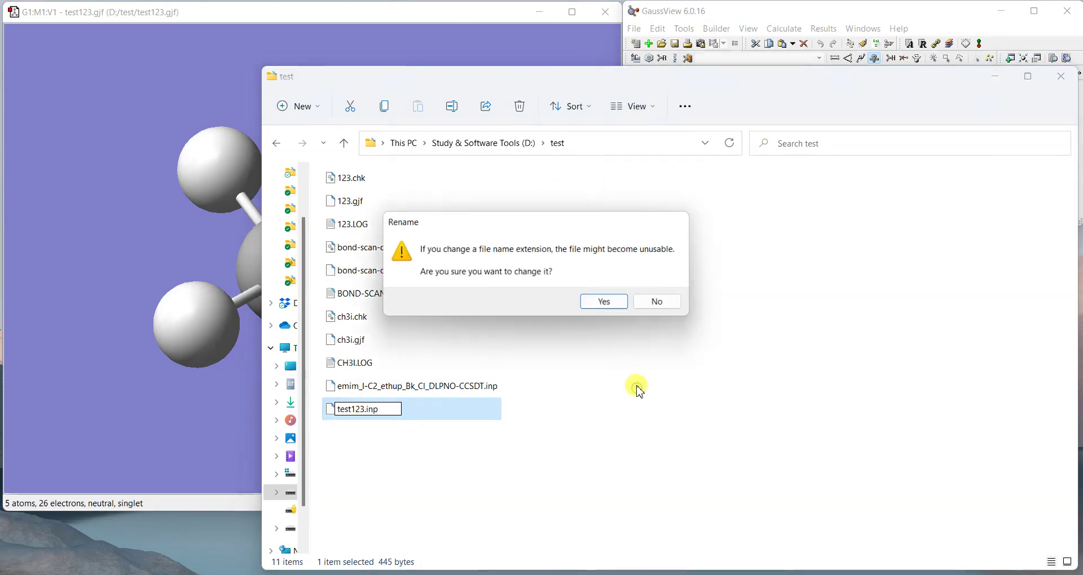
click(610, 305)
drag(355, 441, 367, 416)
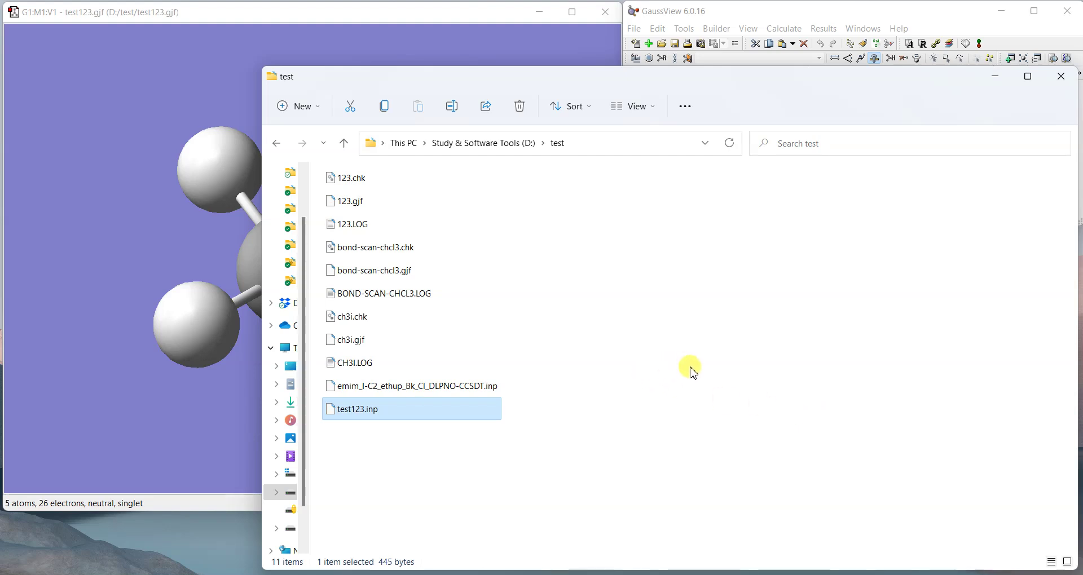
click(612, 398)
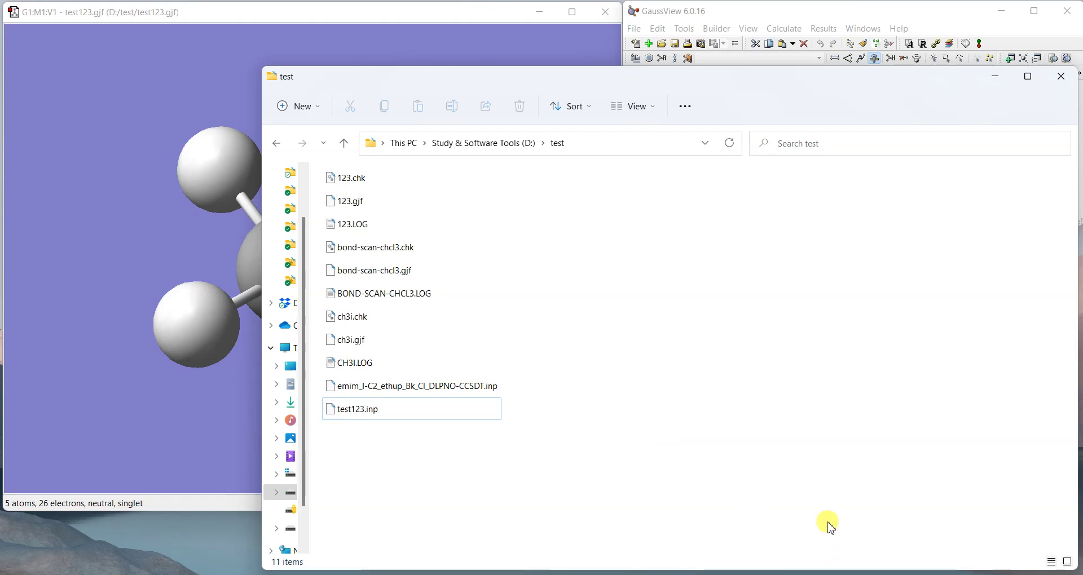
Close the GaussView molecule window for test123.gjf
click(601, 12)
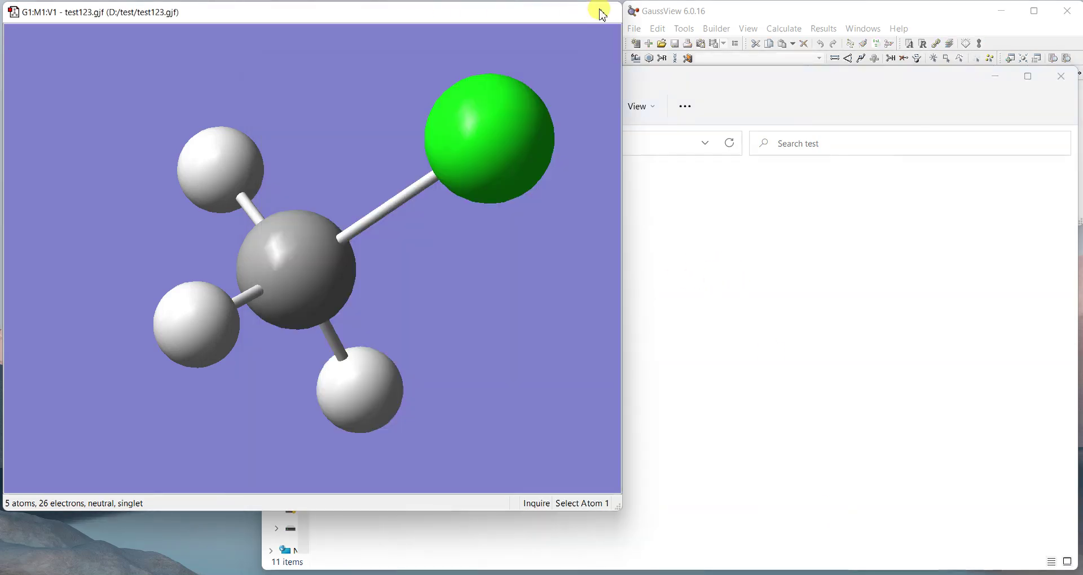
click(601, 12)
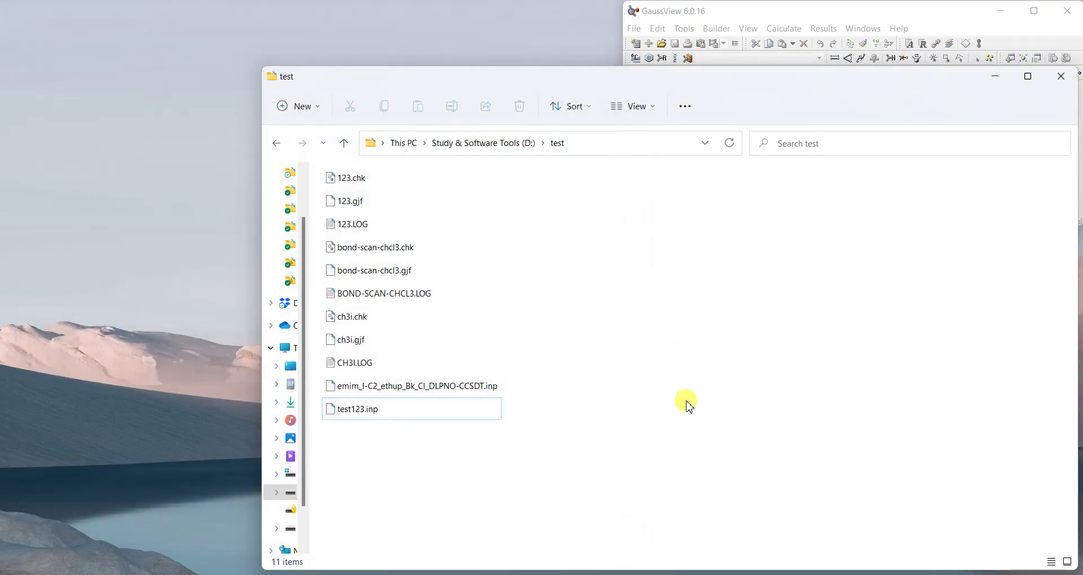